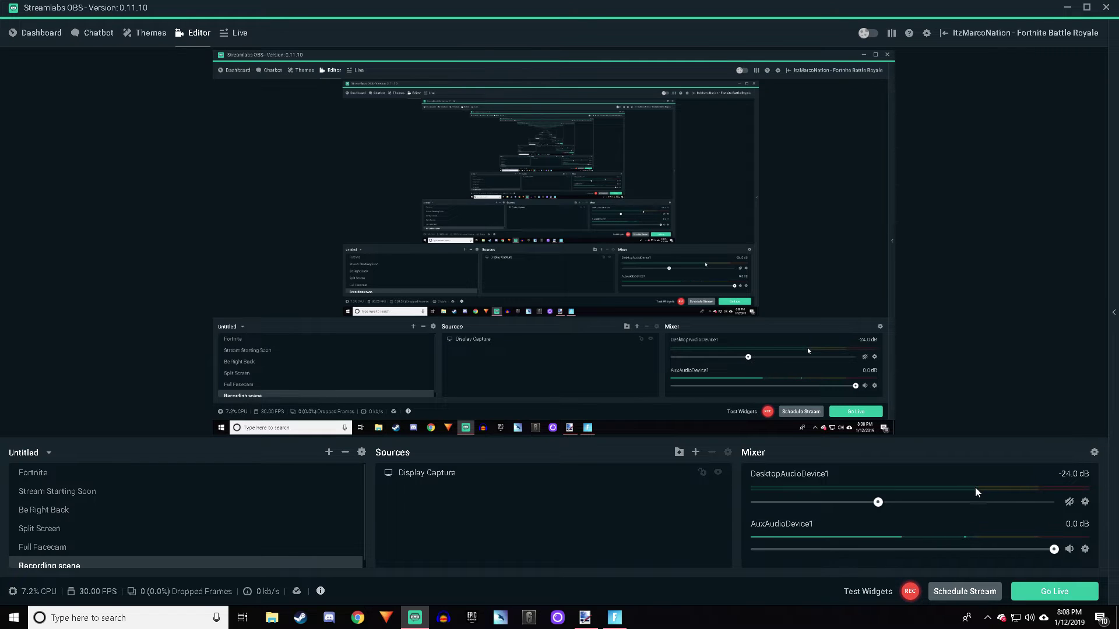
Switch from the Streamlabs OBS window to the Fortnite lobby
left_click(1067, 9)
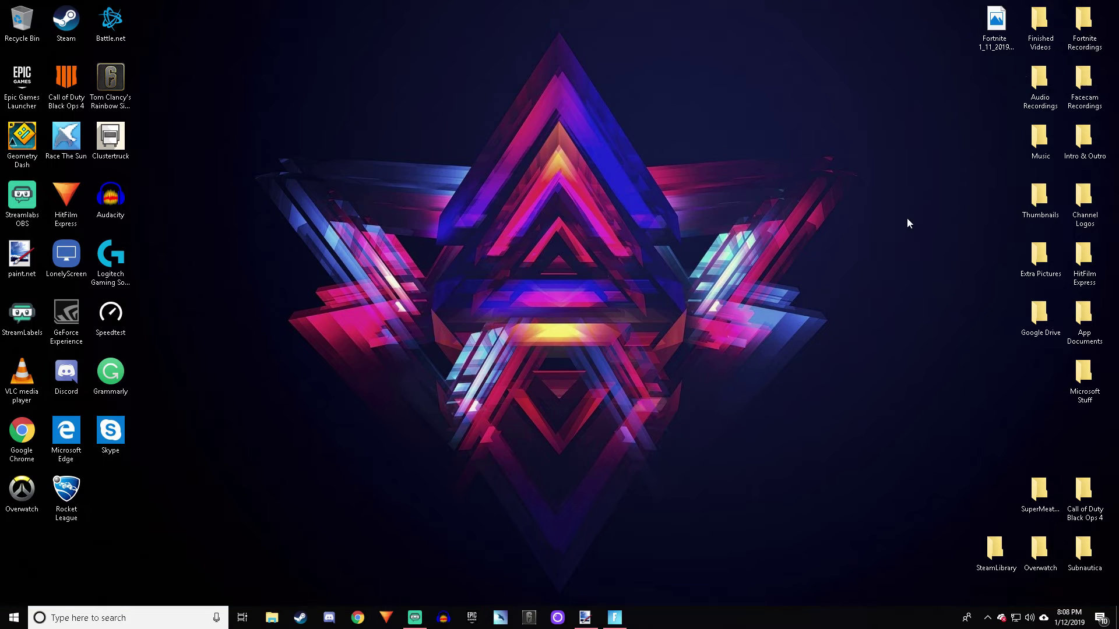
left_click(416, 621)
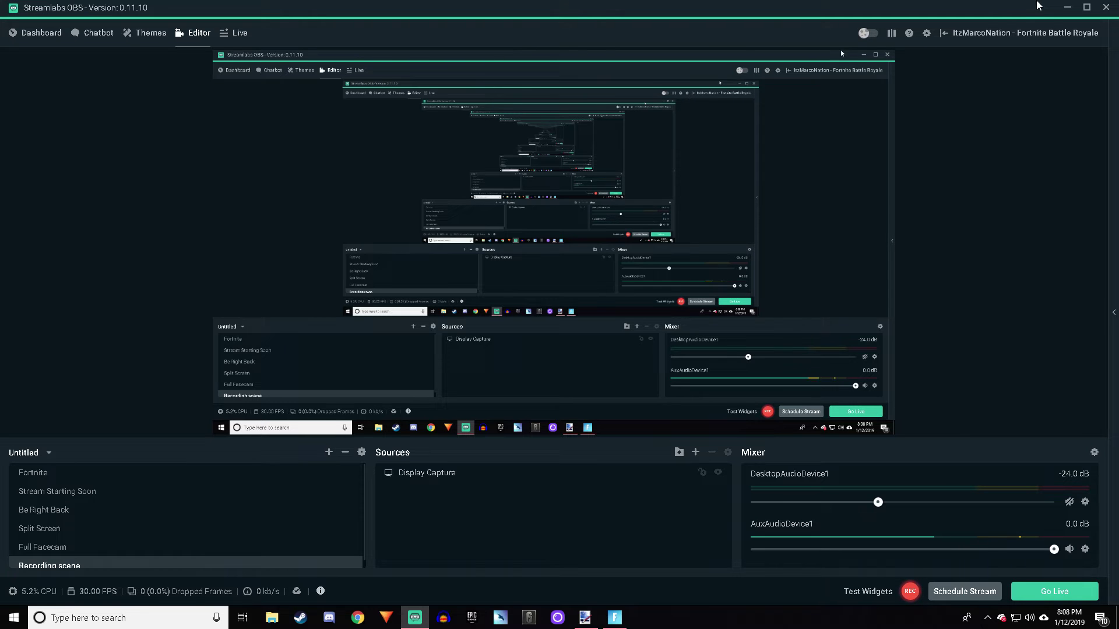
left_click(1066, 10)
left_click(614, 616)
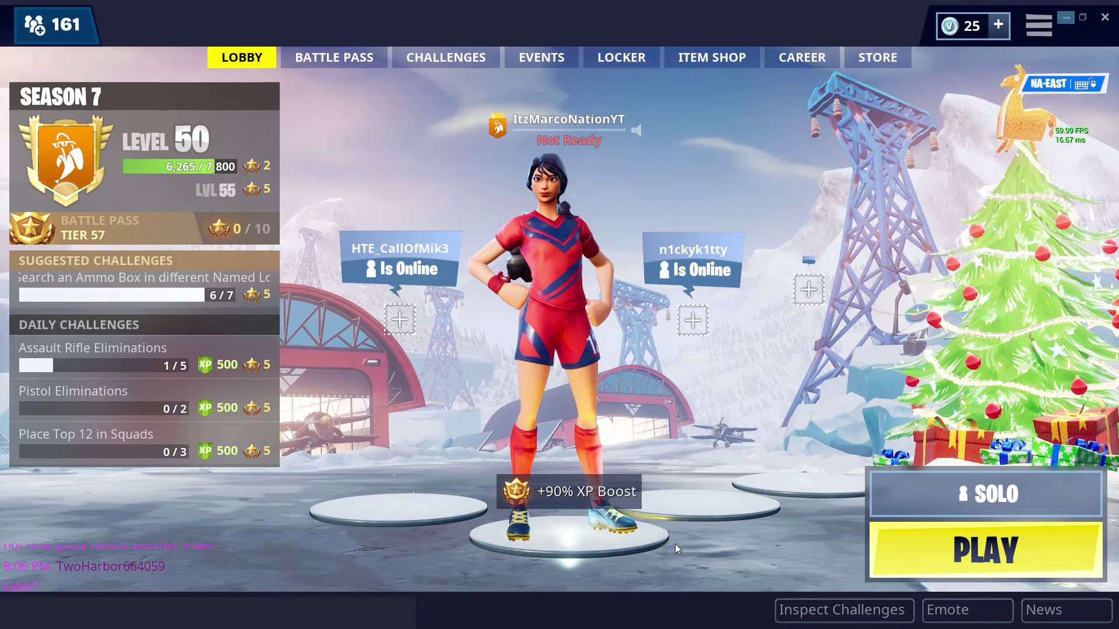
Scroll through Fortnite's Input key bindings, then exit settings and minimize the game
left_click(1038, 25)
left_click(1038, 72)
left_click(639, 22)
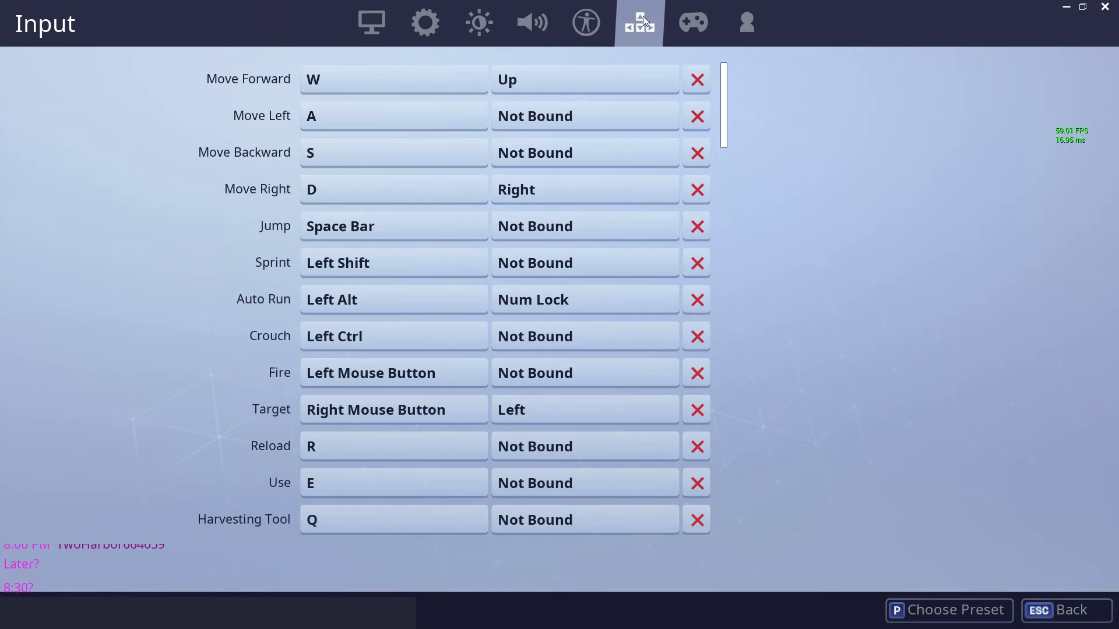
scroll(446, 307, "down", 3)
scroll(445, 309, "down", 6)
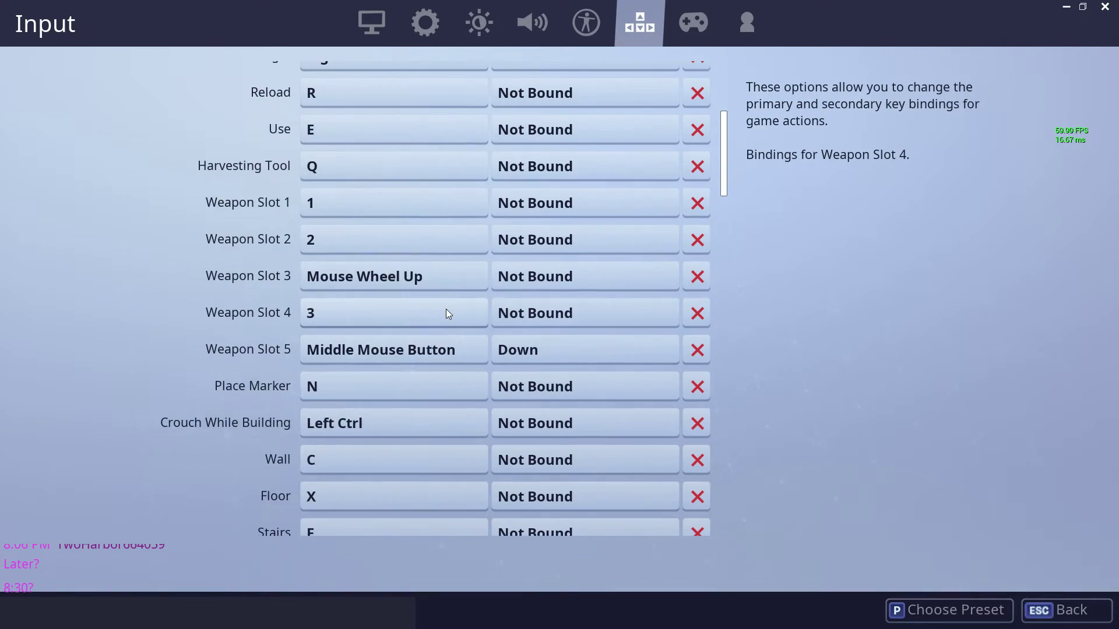
key("Escape")
key("super+d")
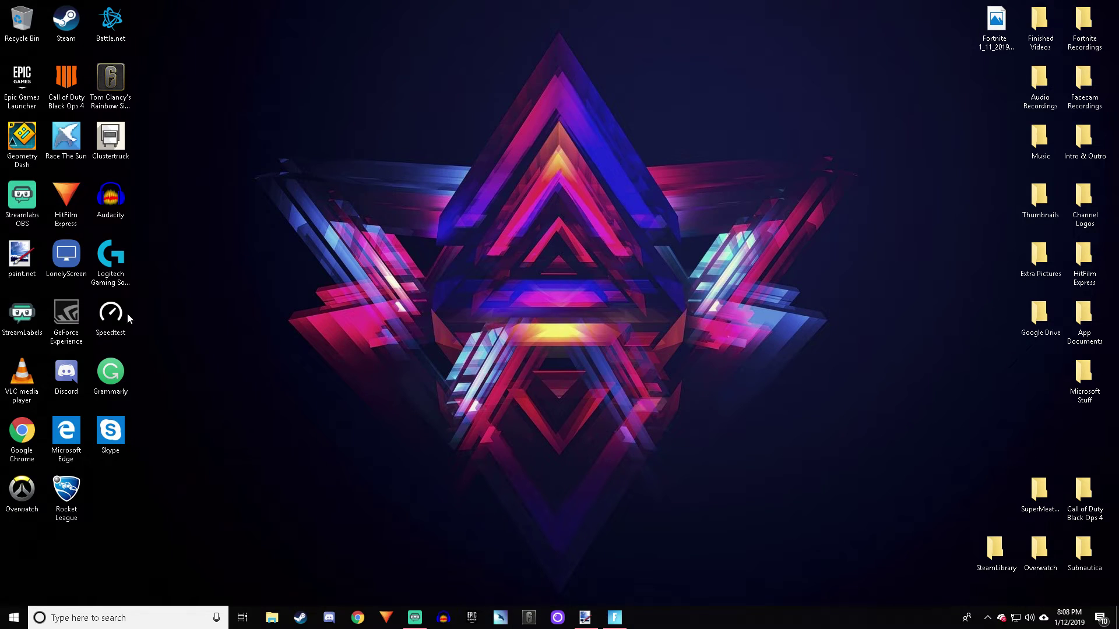
Launch Logitech Gaming Software and open the mouse's F12 side-button command options
double_click(115, 265)
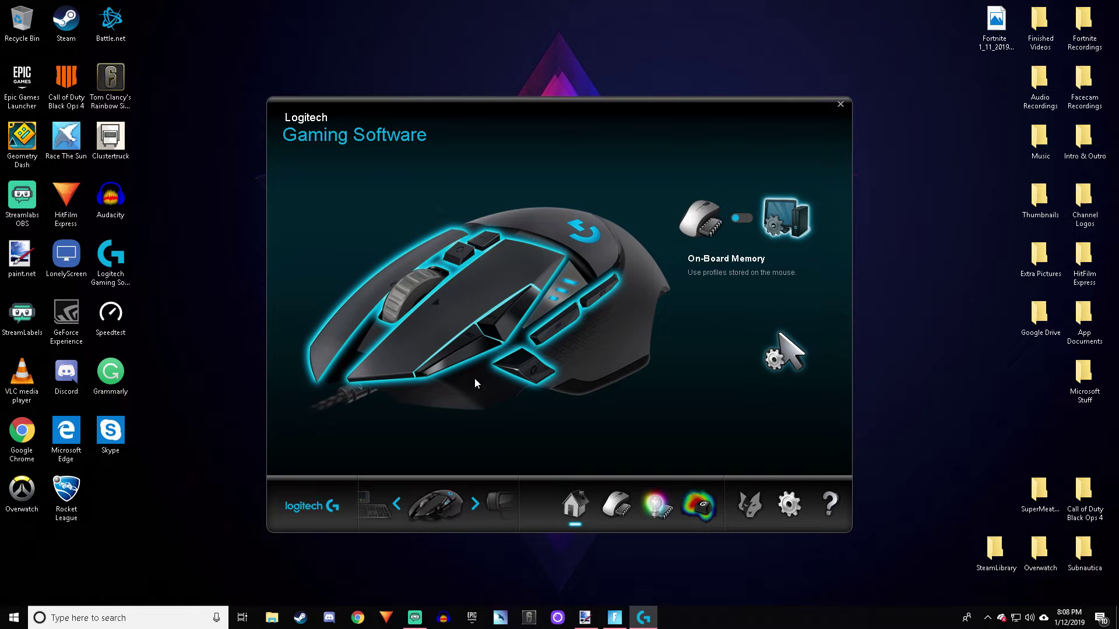
left_click(523, 360)
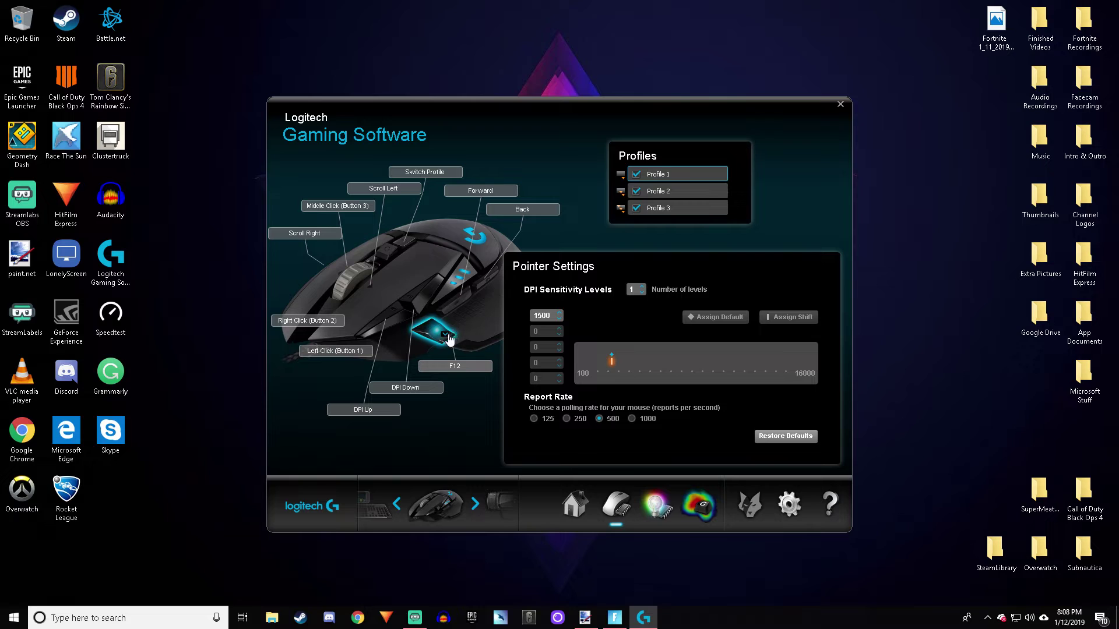
left_click(448, 336)
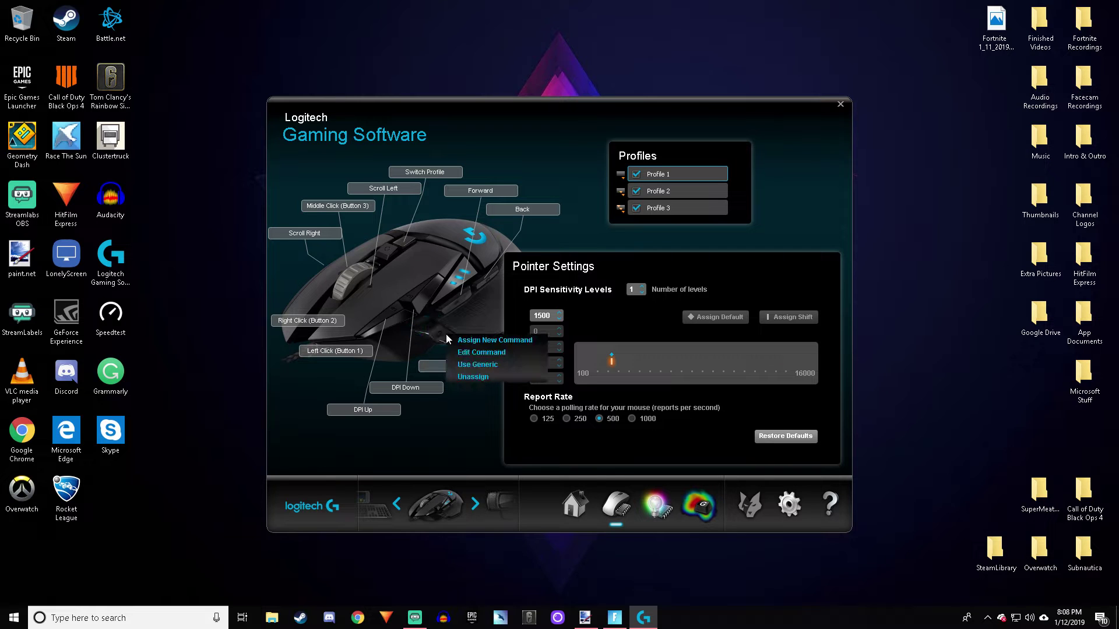
Check in the Command Editor that the side button's keystroke is F12, then close it
left_click(474, 354)
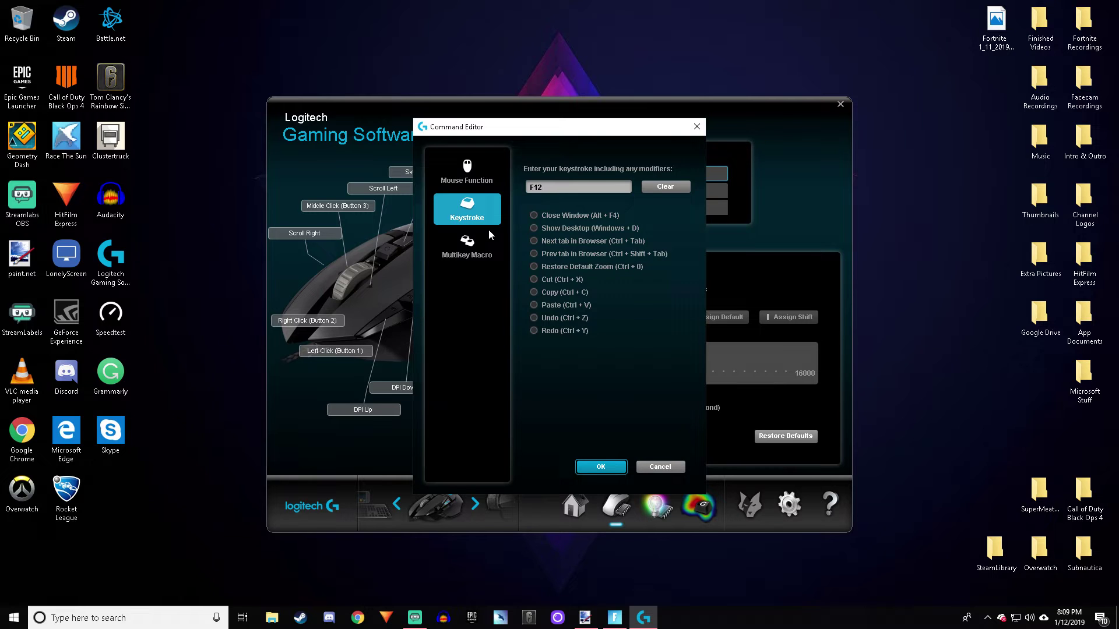
left_click(696, 127)
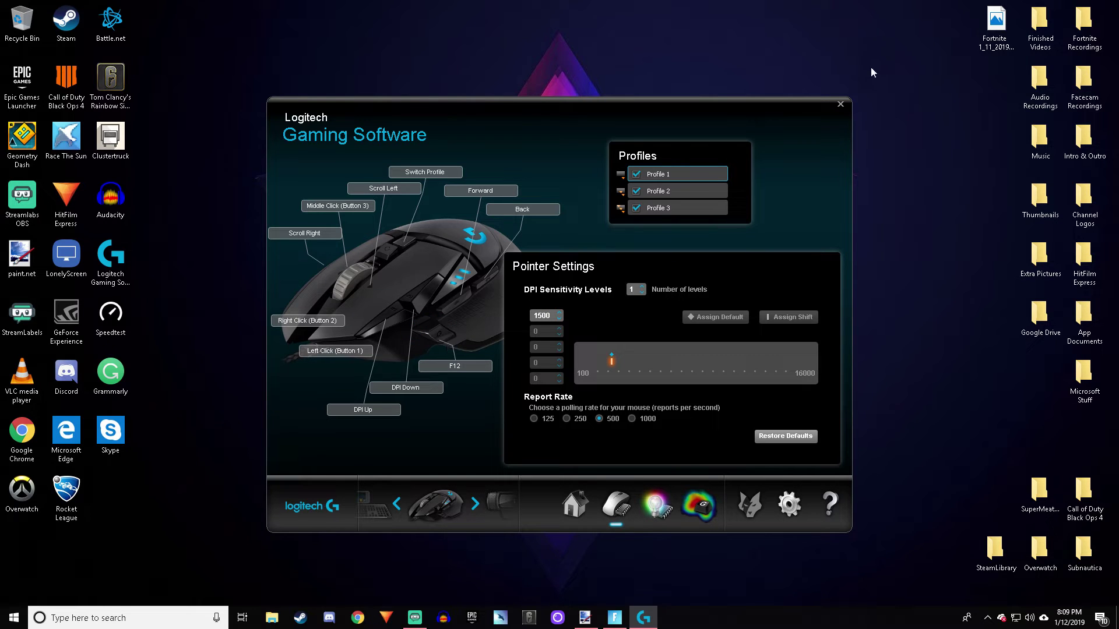
Close Logitech software and bind AuxAudioDevice1's Push to Talk to F12 in Streamlabs OBS Hotkeys
left_click(840, 104)
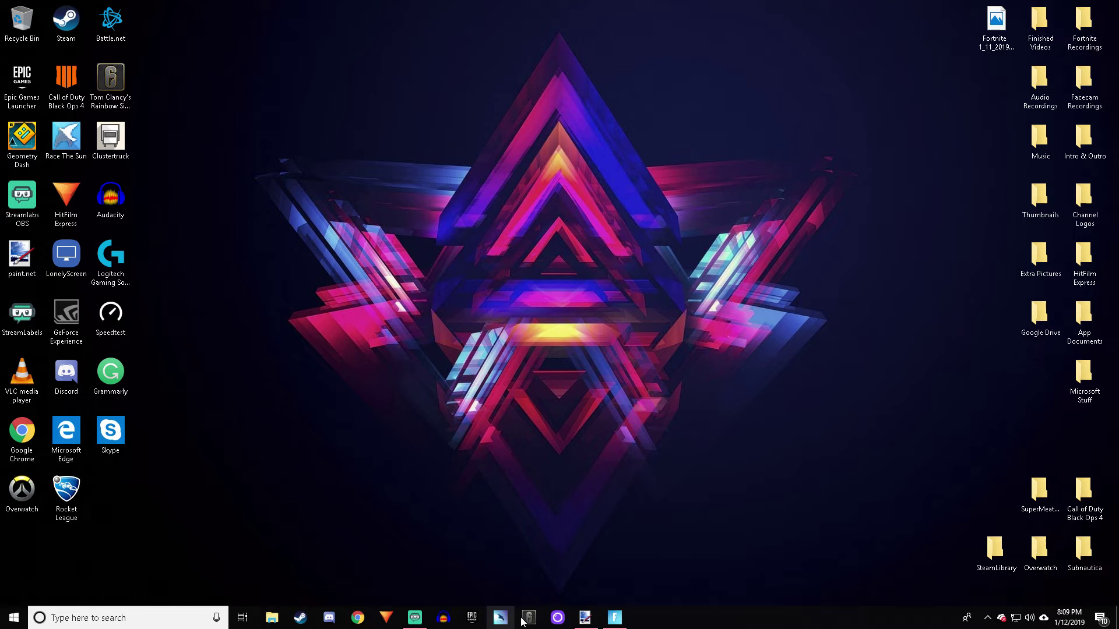
left_click(421, 622)
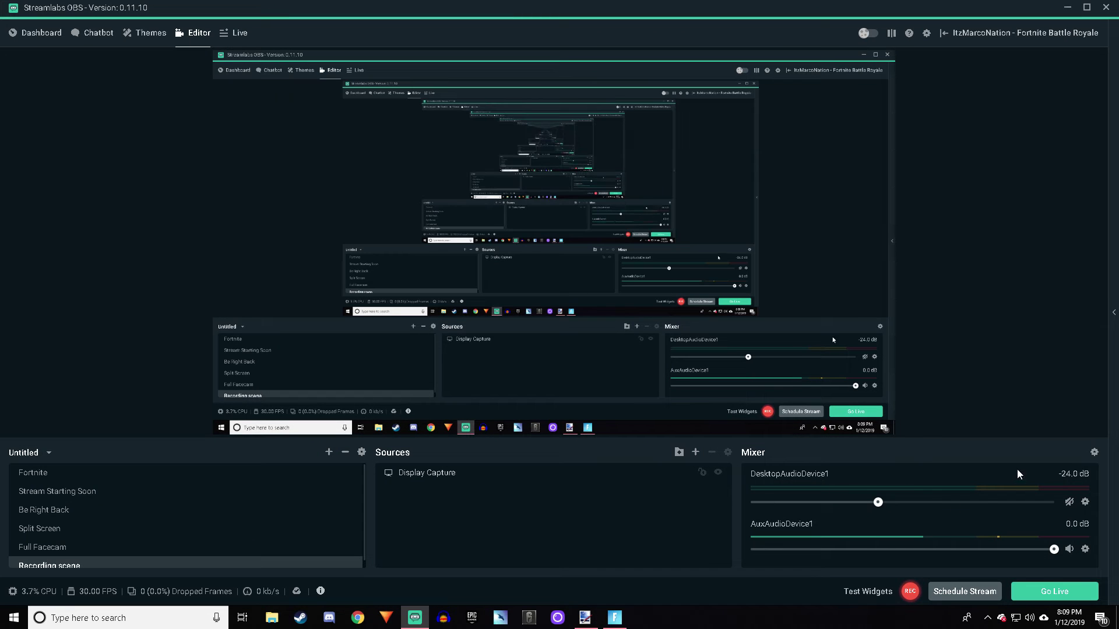
left_click(927, 34)
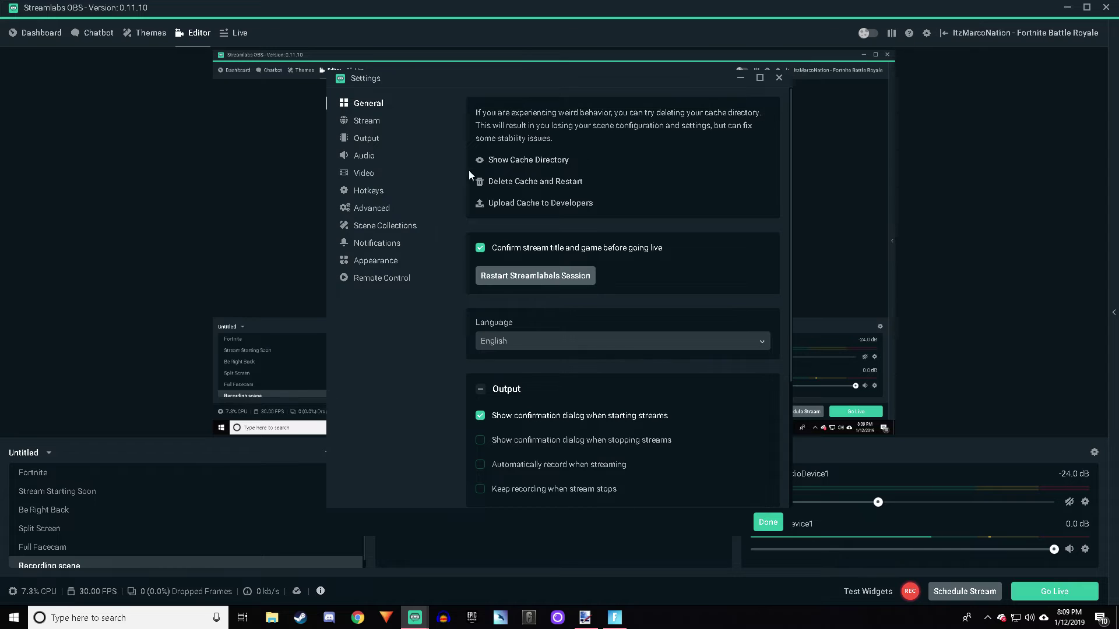
left_click(370, 192)
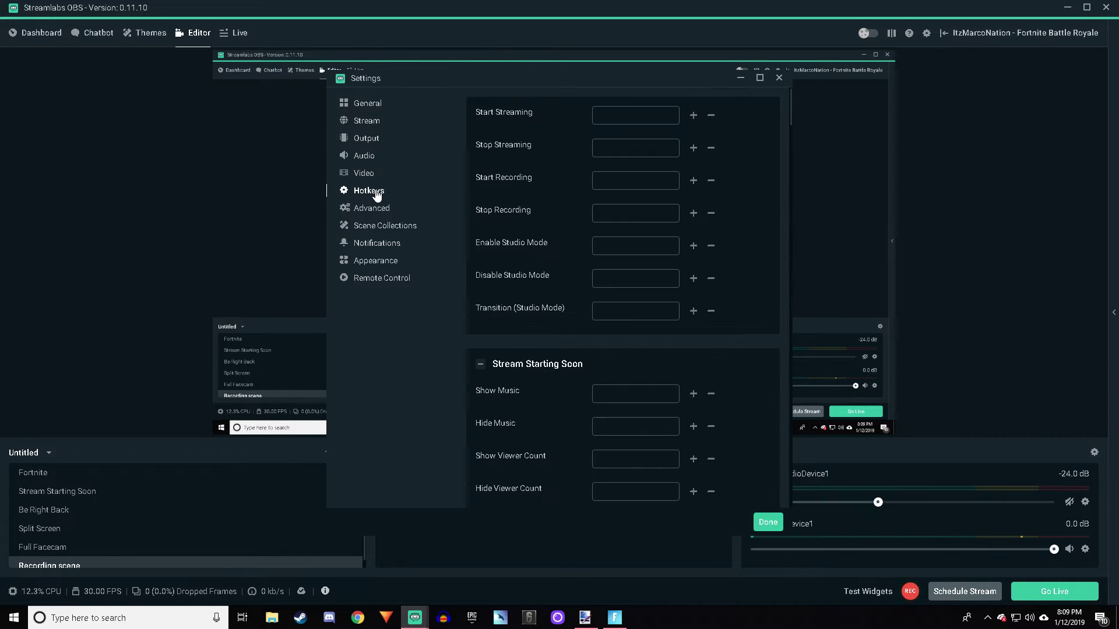
scroll(604, 304, "down", 10)
scroll(605, 300, "down", 10)
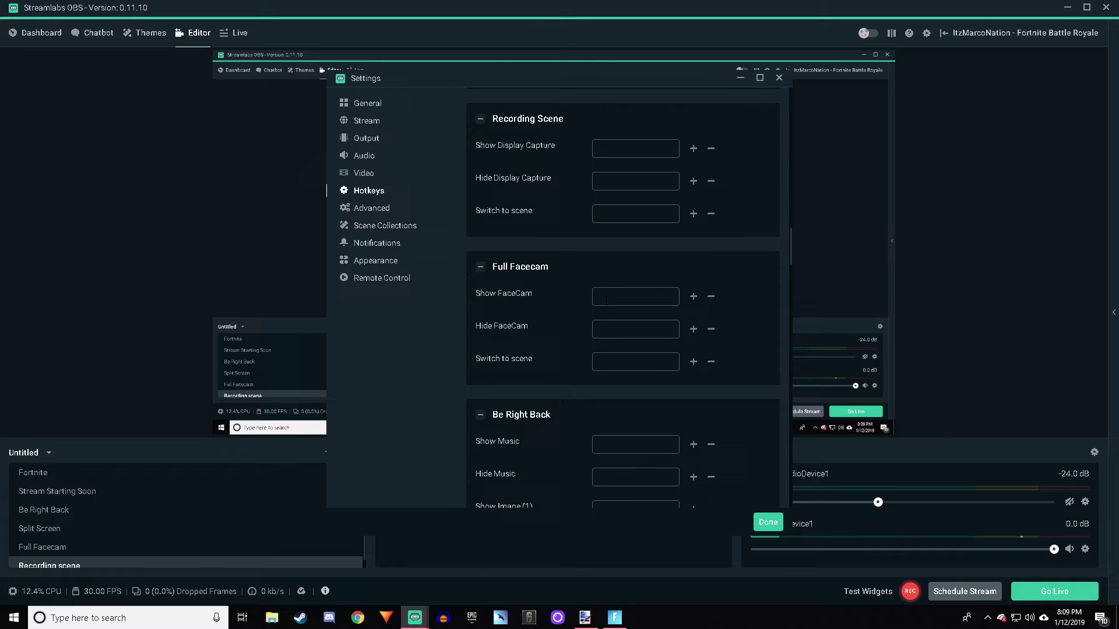
scroll(605, 300, "down", 10)
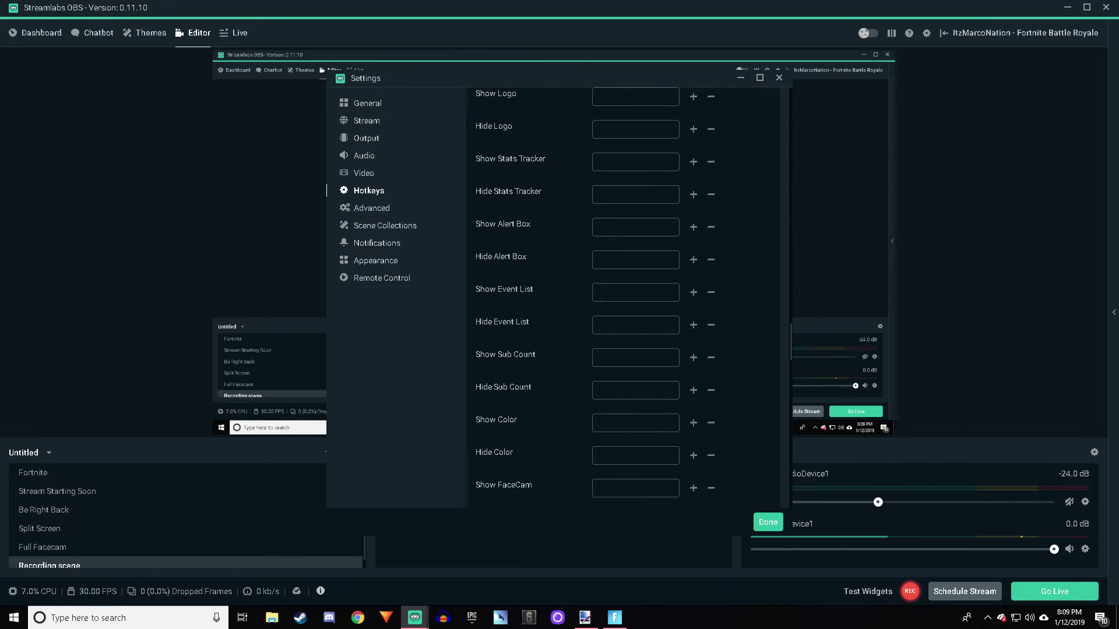
scroll(605, 297, "down", 5)
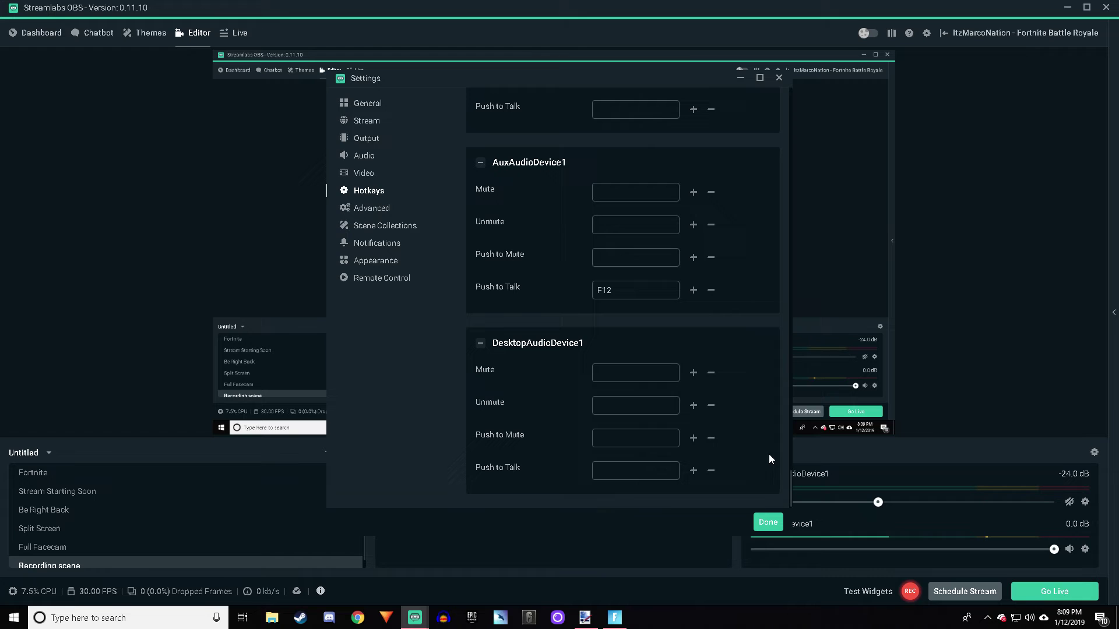
Save the OBS hotkeys, minimize Streamlabs OBS and bring back Fortnite
left_click(770, 524)
left_click(1067, 7)
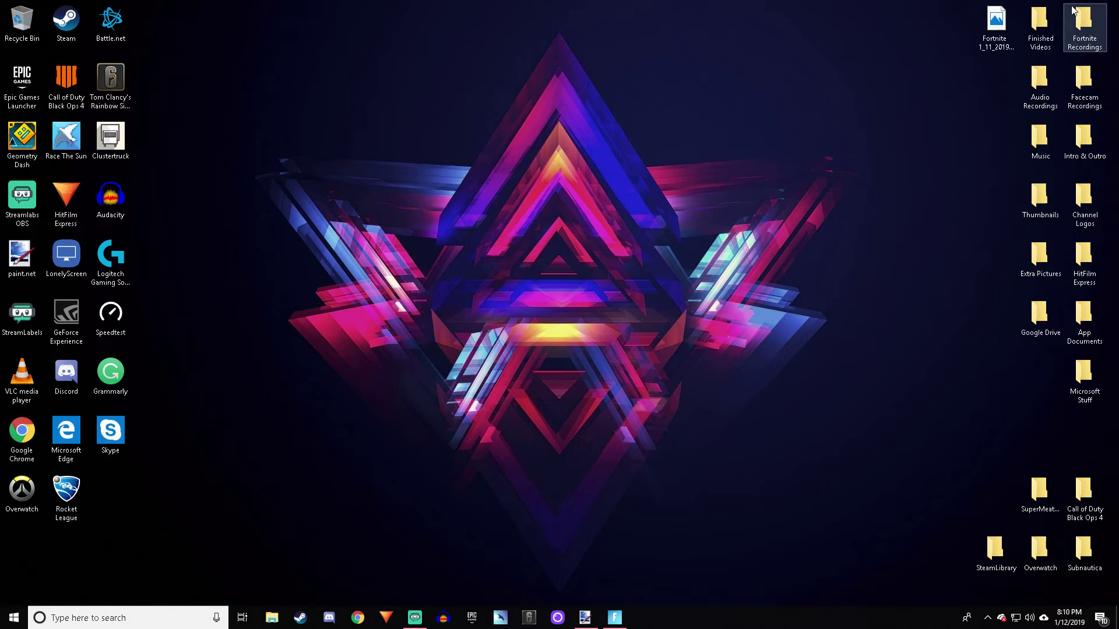
left_click(614, 618)
In Fortnite's Input settings, scroll down to the Roof action and bind it to F12
left_click(1037, 25)
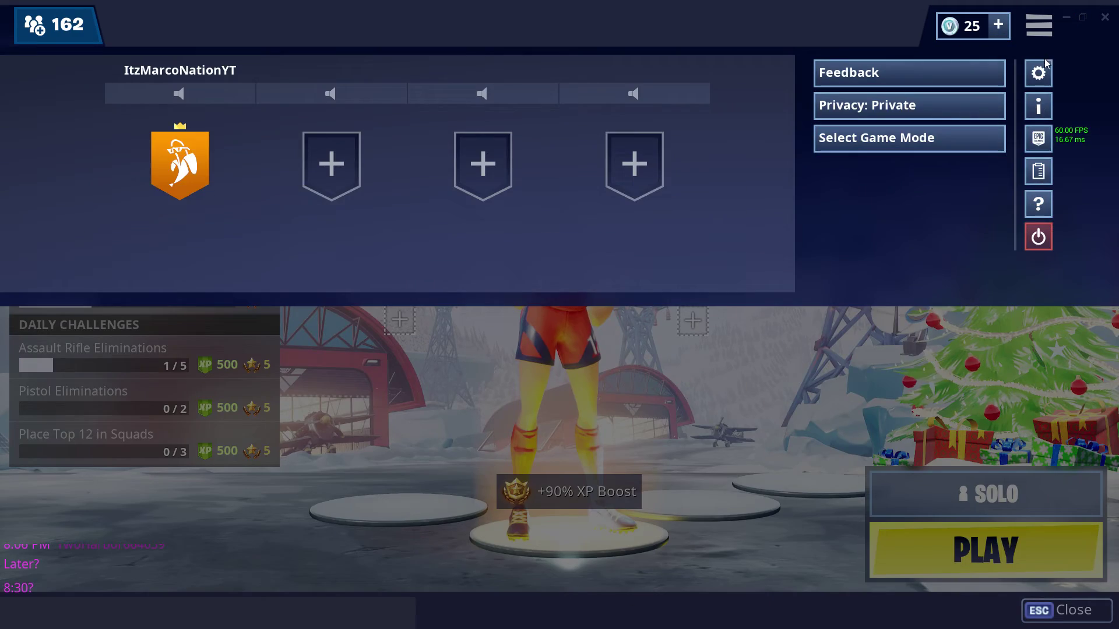
left_click(1040, 61)
left_click(639, 24)
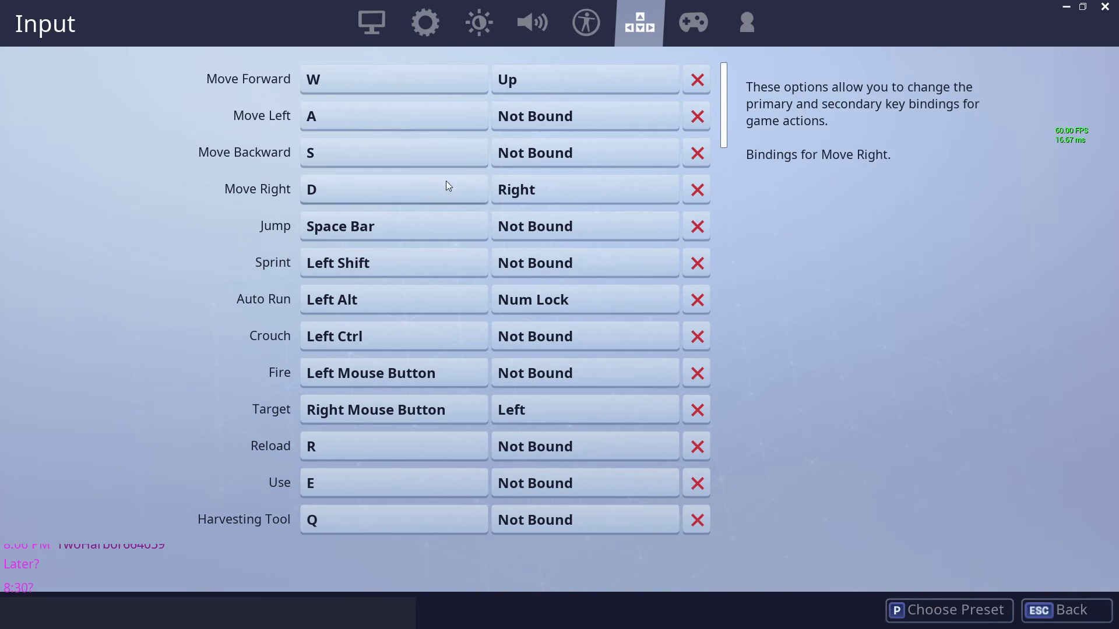
scroll(358, 243, "down", 8)
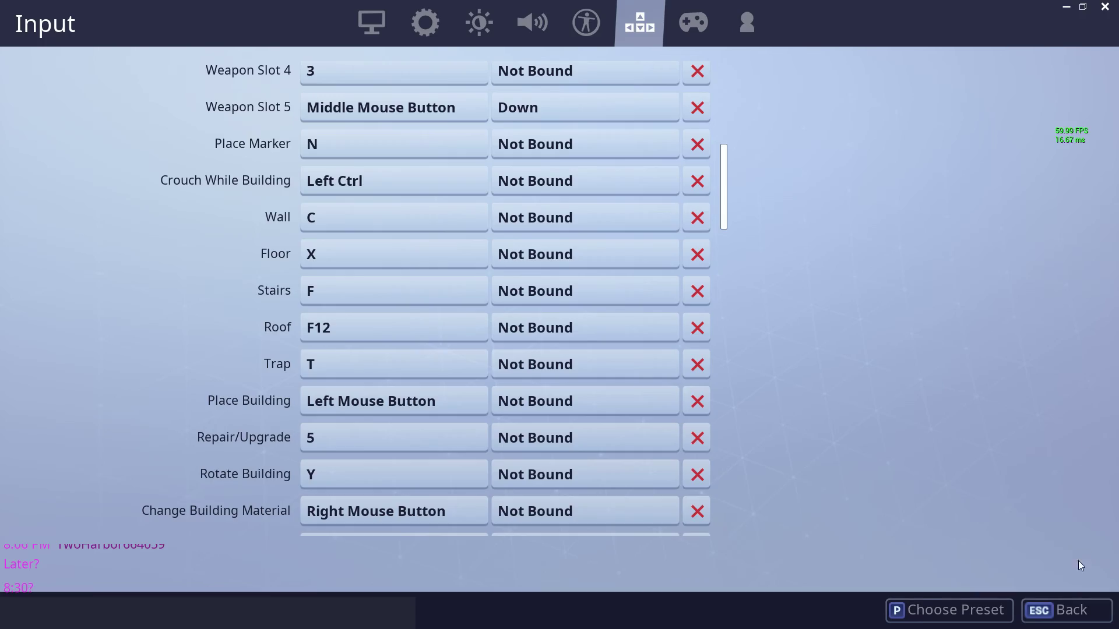
Leave Fortnite's key bindings and minimize the game to the desktop
left_click(1076, 610)
key("super")
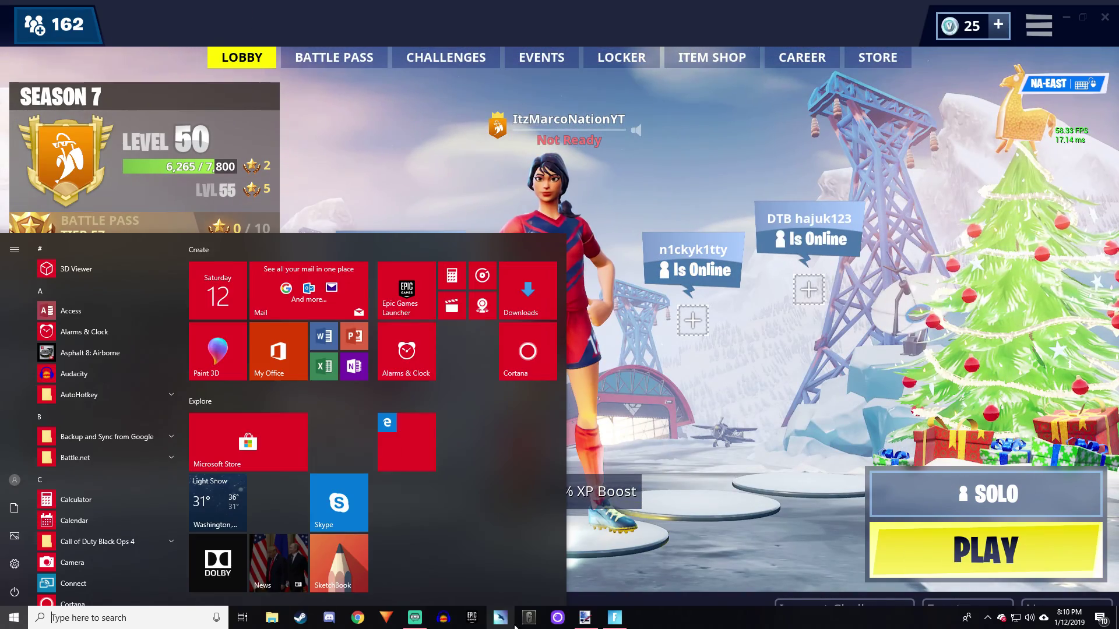
left_click(685, 437)
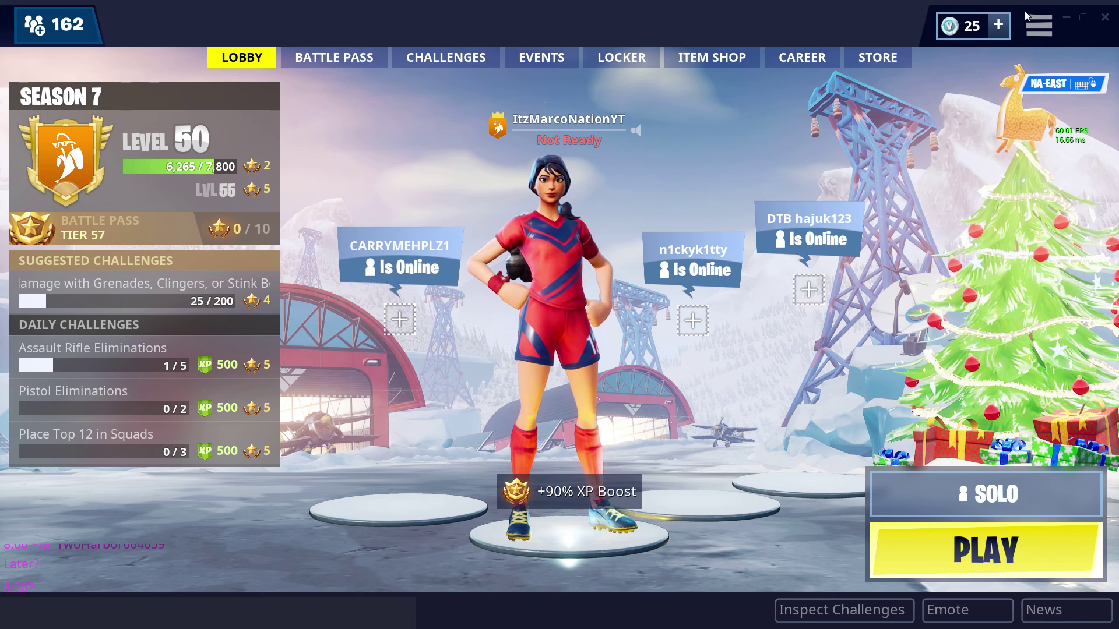
left_click(1065, 18)
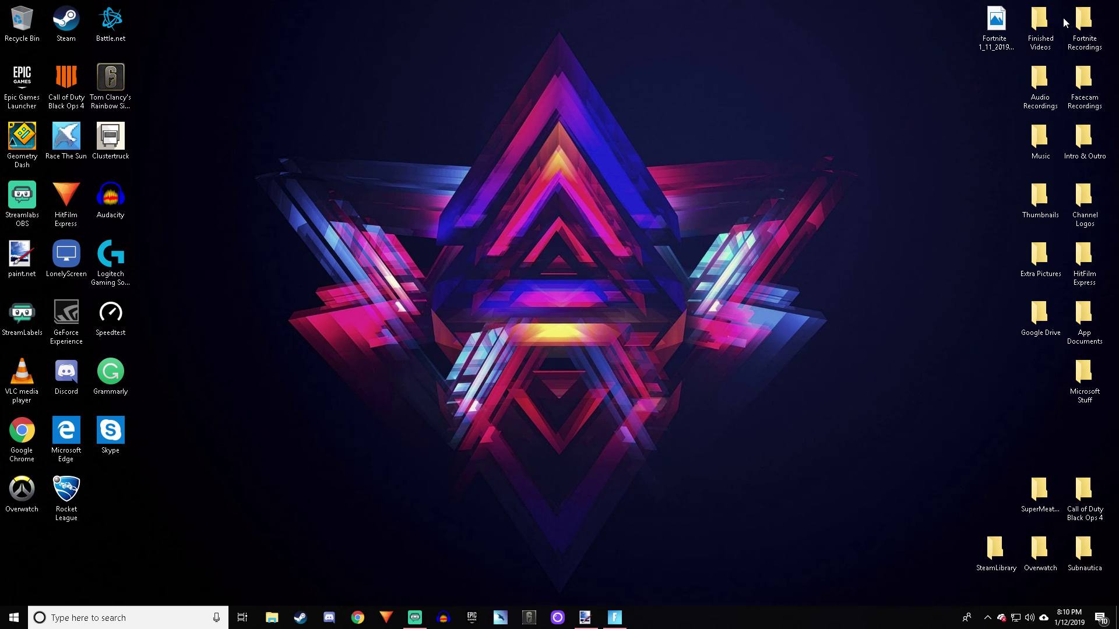
Verify the side button still sends F12 in Logitech Gaming Software, then return to Streamlabs OBS
double_click(98, 268)
left_click(525, 347)
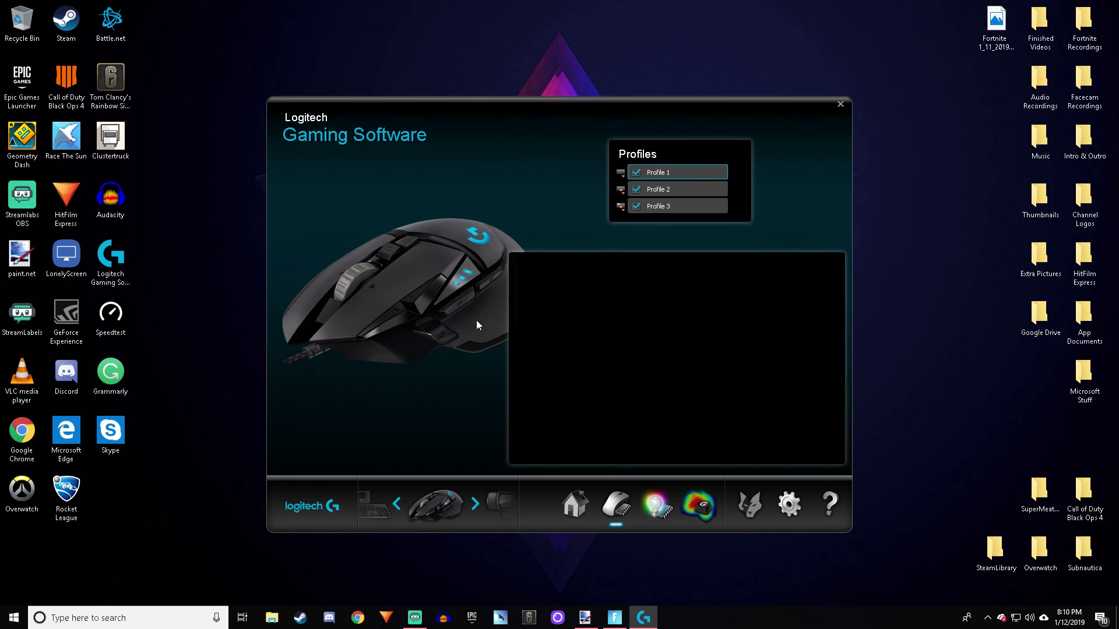
right_click(449, 335)
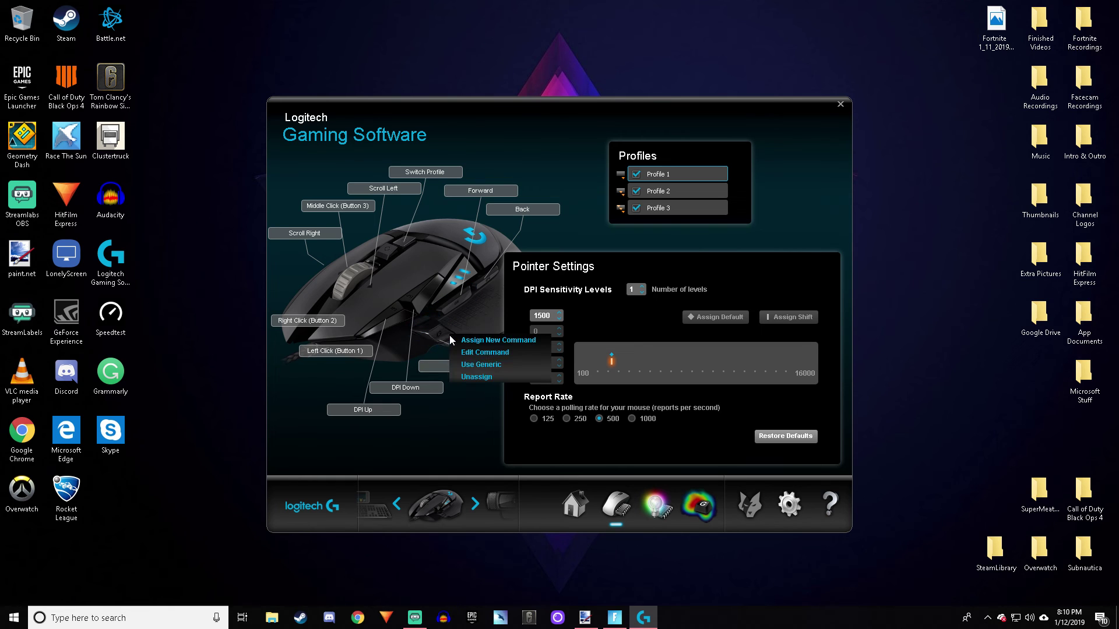
left_click(484, 350)
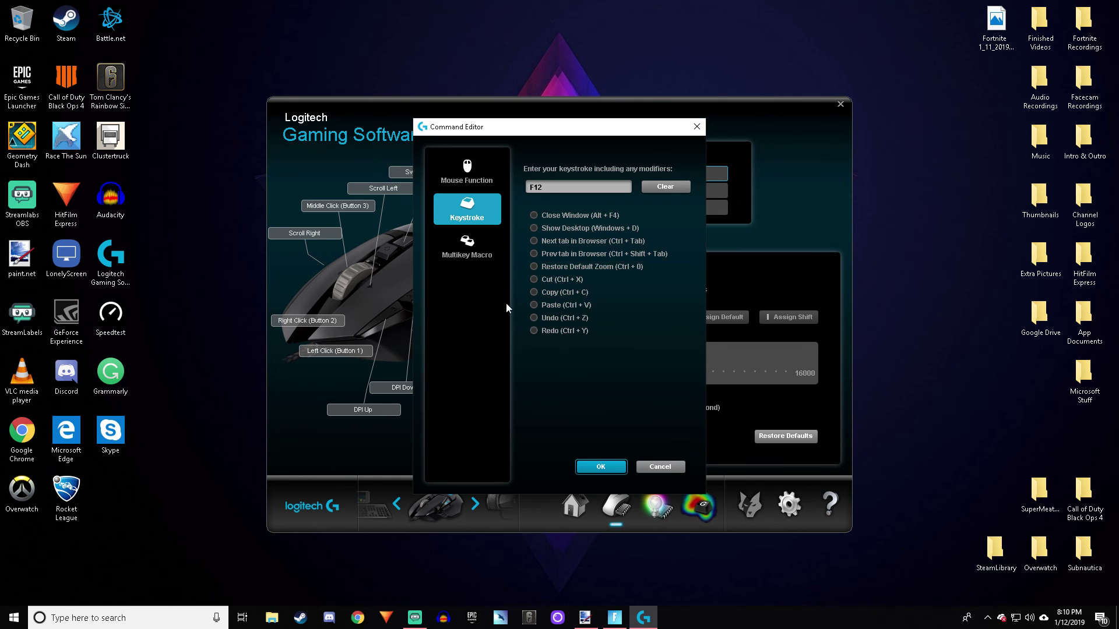
left_click(697, 127)
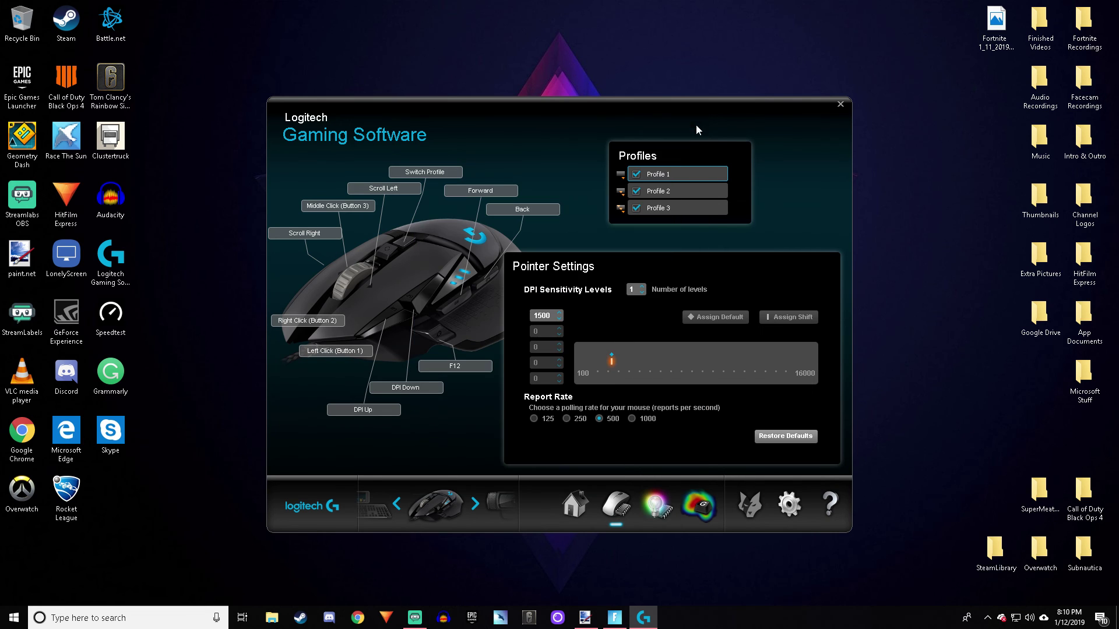
left_click(840, 105)
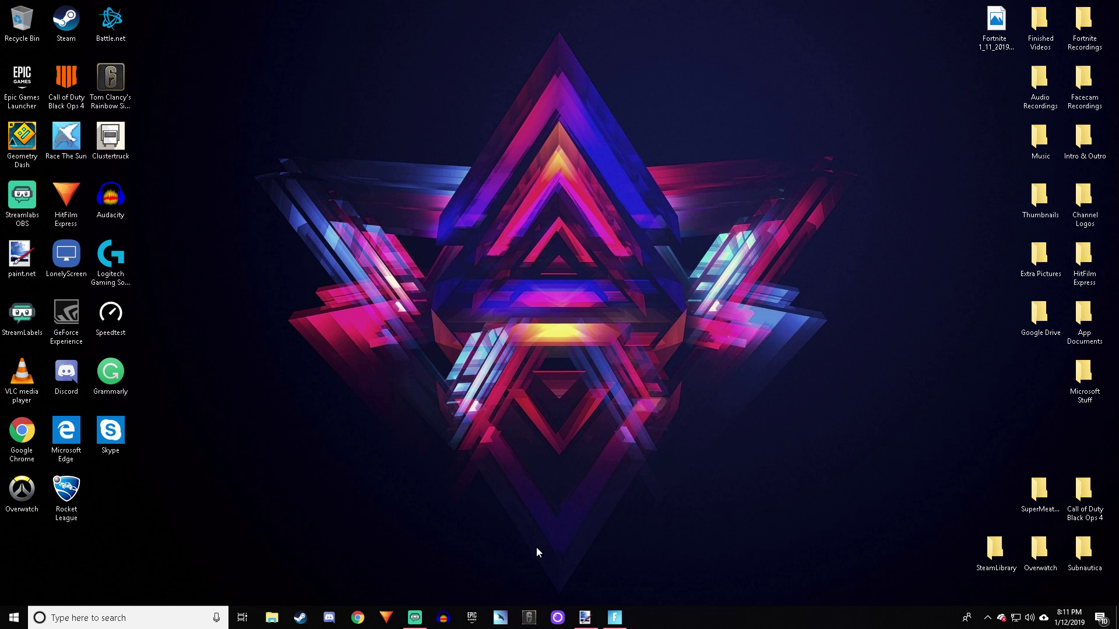
left_click(414, 617)
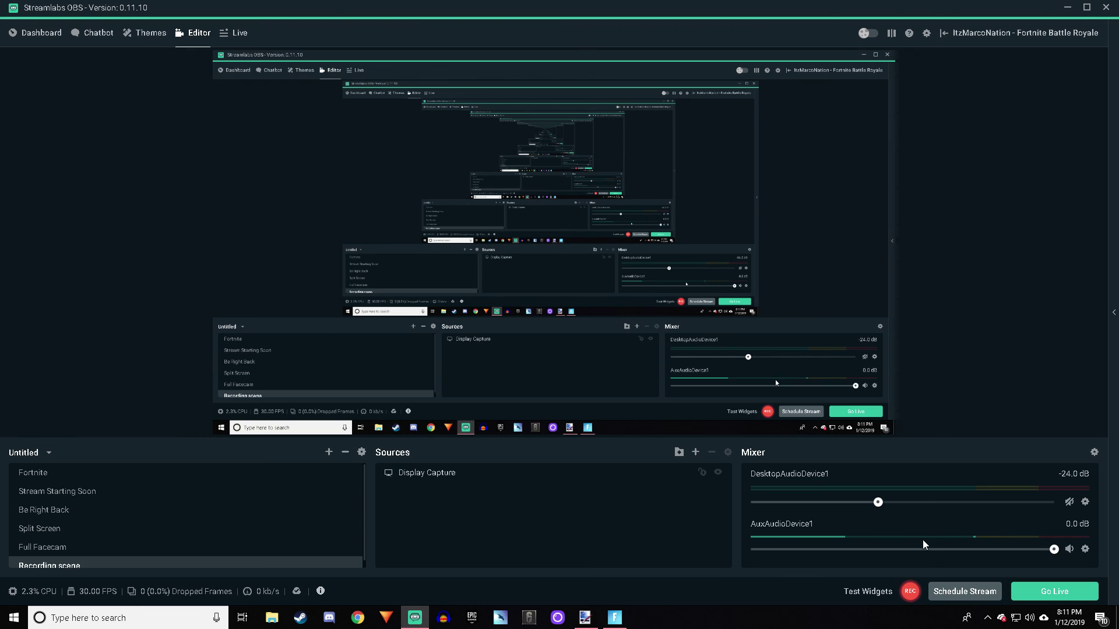